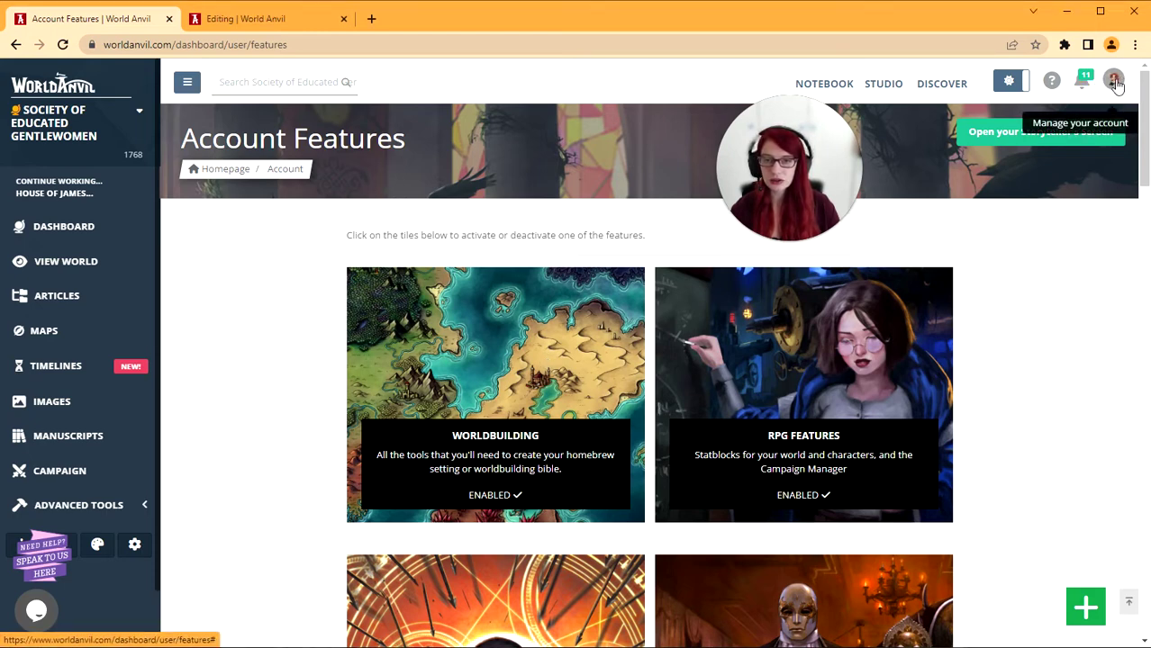
Go to Features from the avatar's account menu
left_click(1123, 80)
left_click(975, 192)
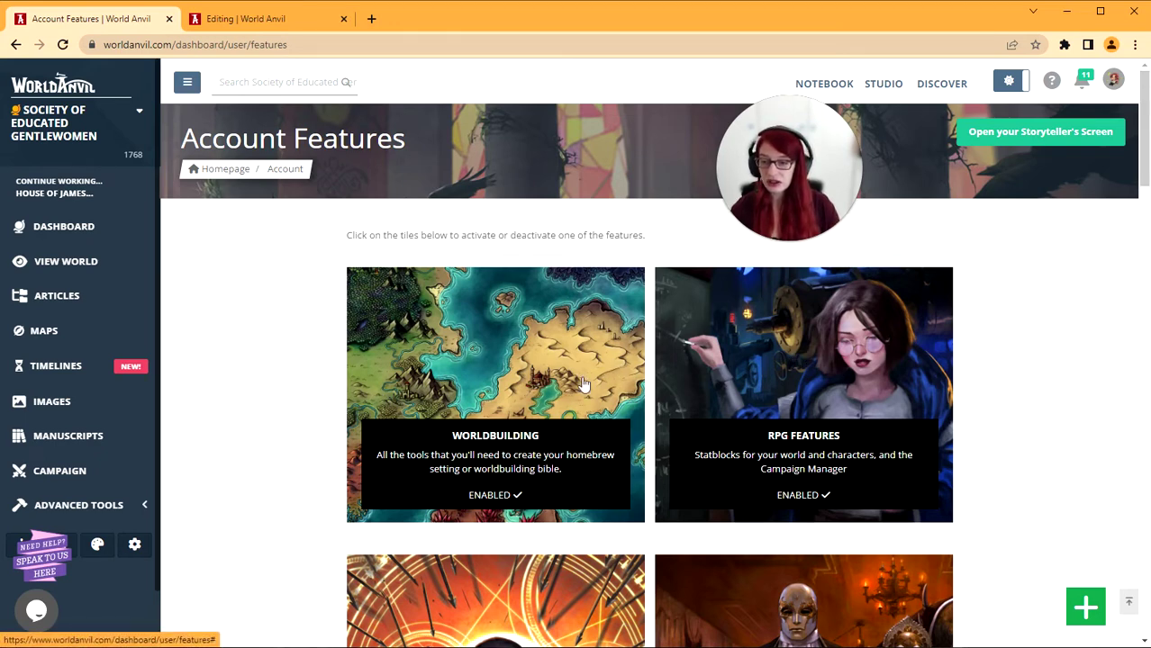
left_click(485, 546)
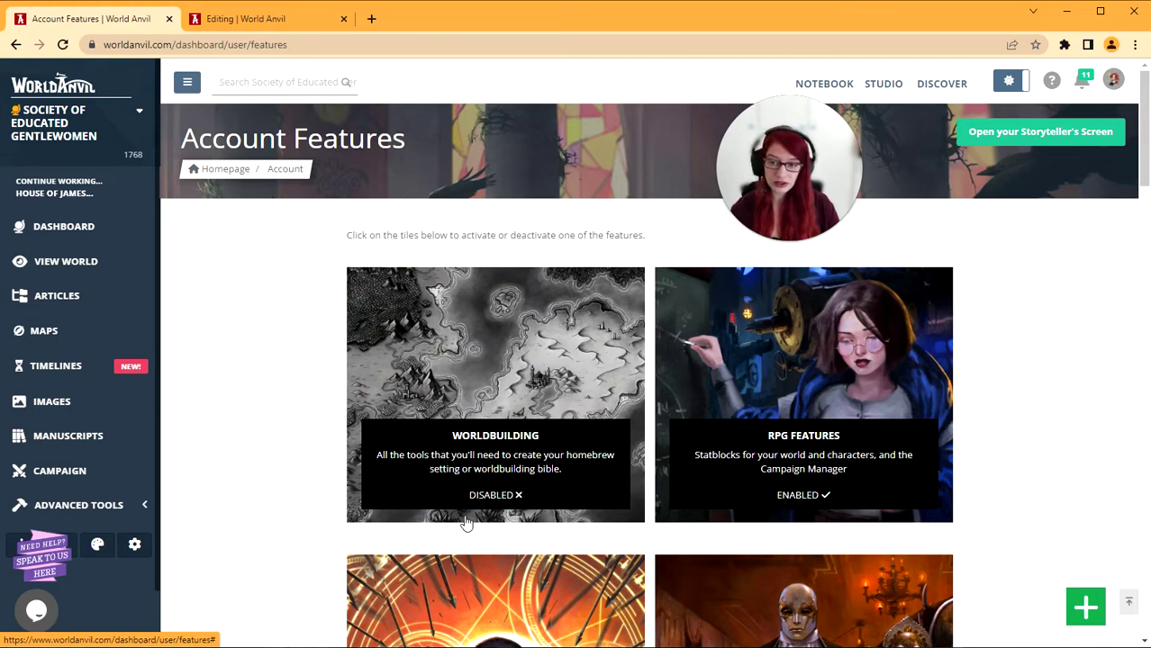
left_click(533, 361)
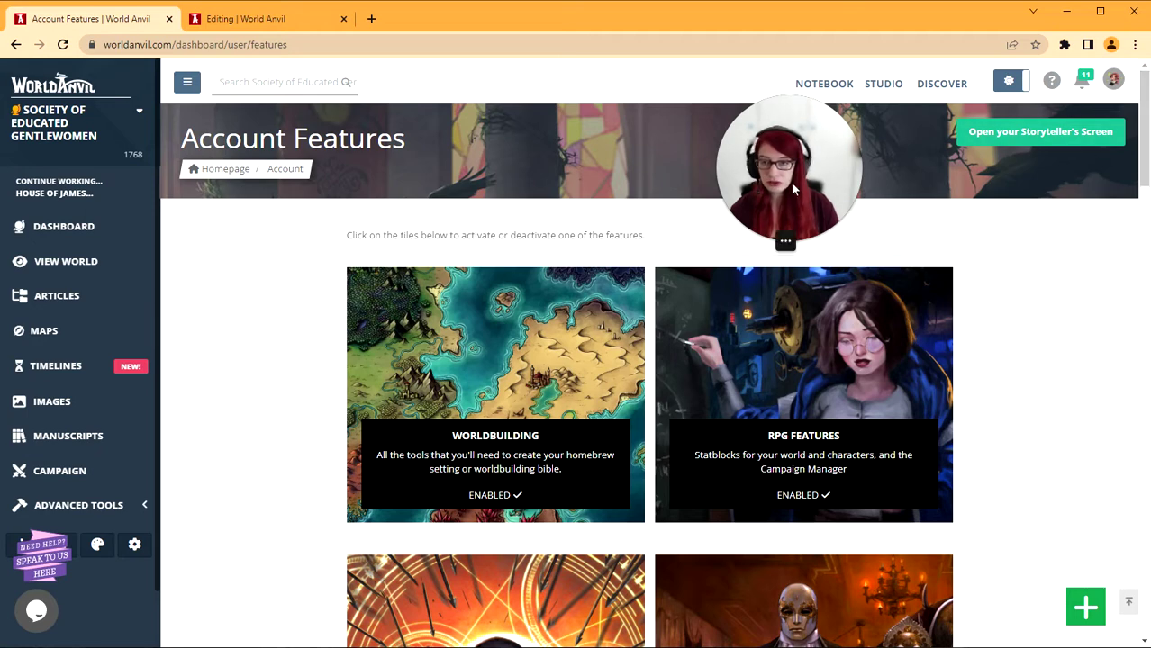
left_click_drag(793, 172, 1051, 238)
Scroll the features page down to the NSFW / 18+ Content tile
scroll(1125, 198, "down", 3)
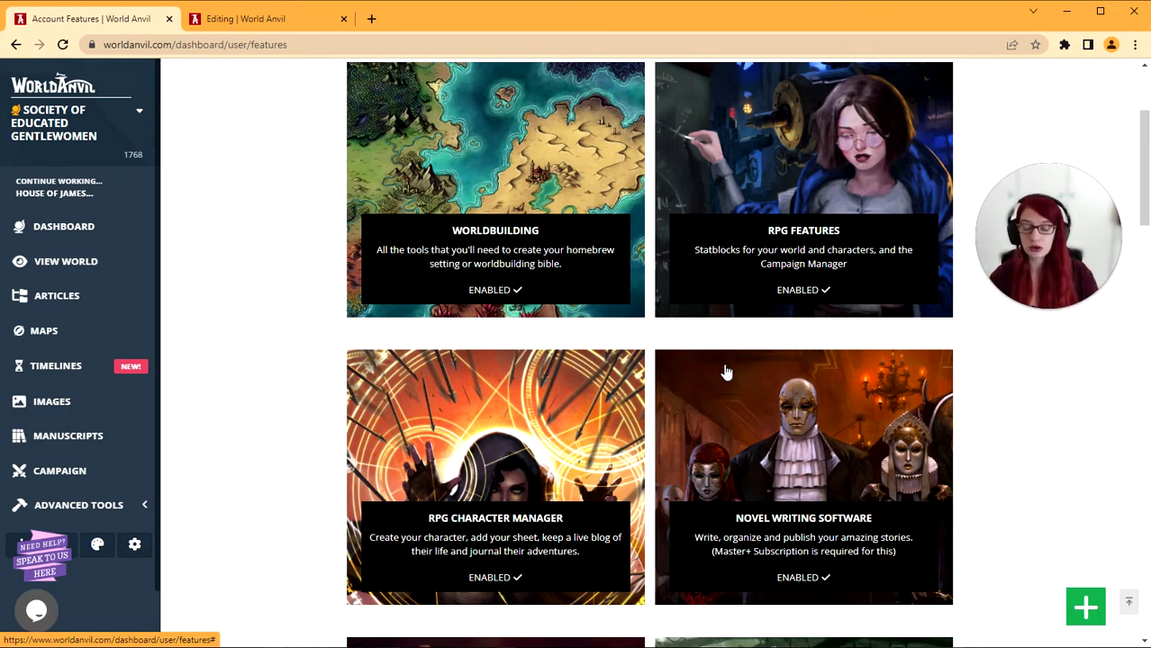
left_click_drag(1142, 144, 1142, 243)
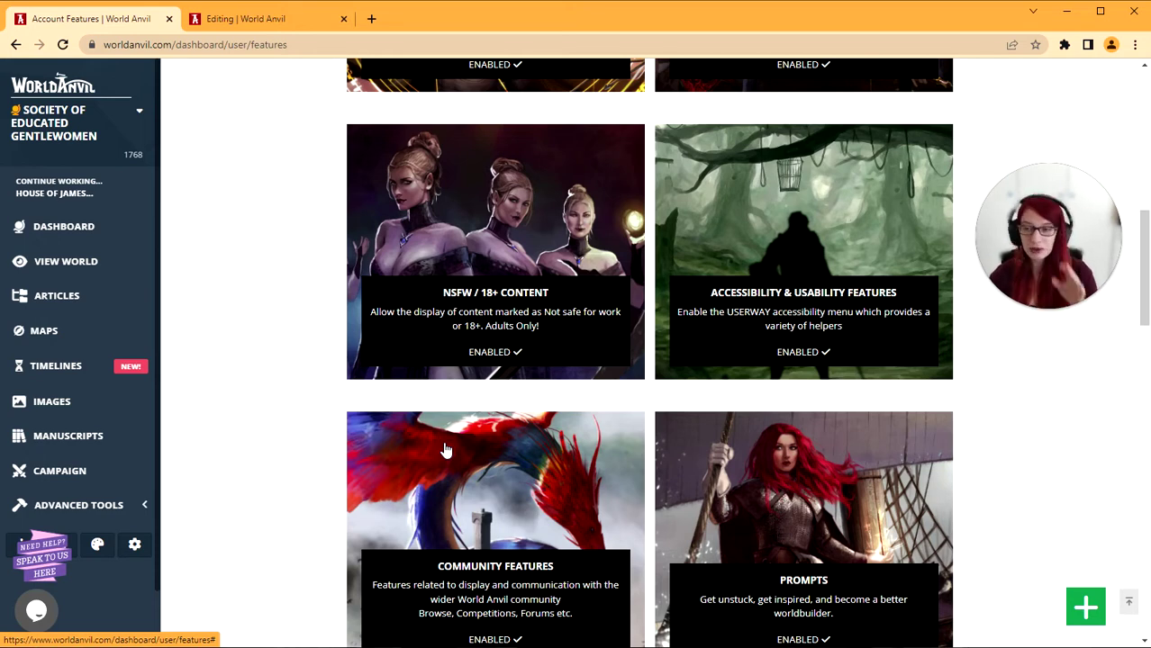
Set the NSFW / 18+ Content tile to disabled
left_click(530, 248)
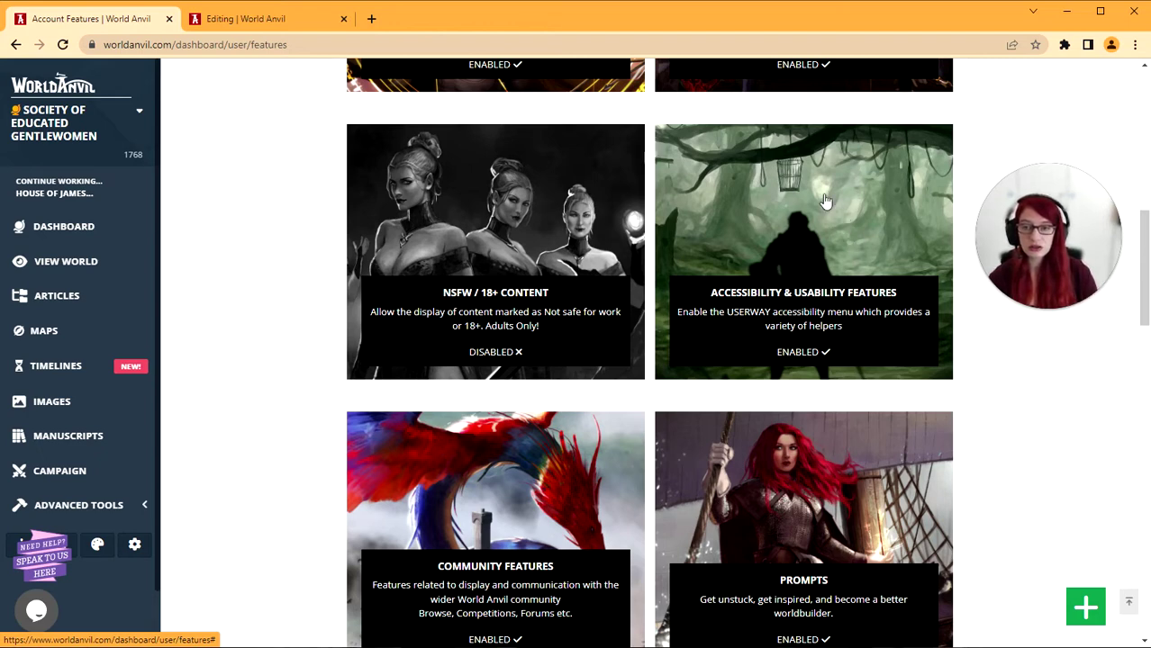
scroll(886, 187, "down", 1)
scroll(888, 192, "down", 2)
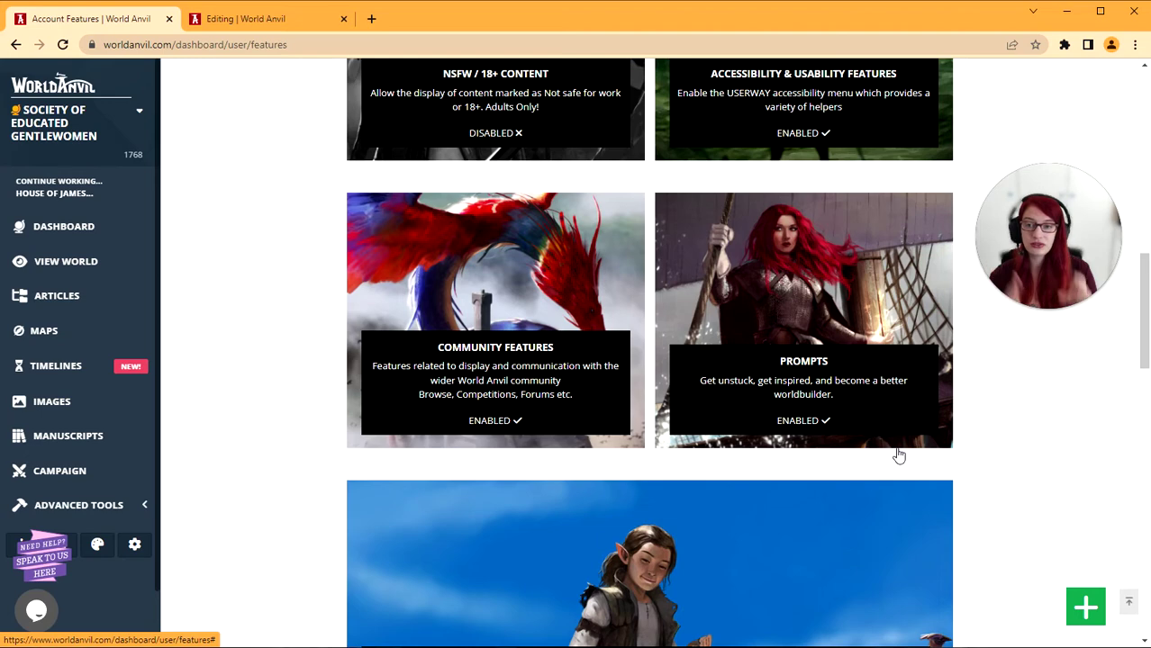
Scroll down to Other Features, then switch to the Editing article tab
scroll(898, 455, "down", 2)
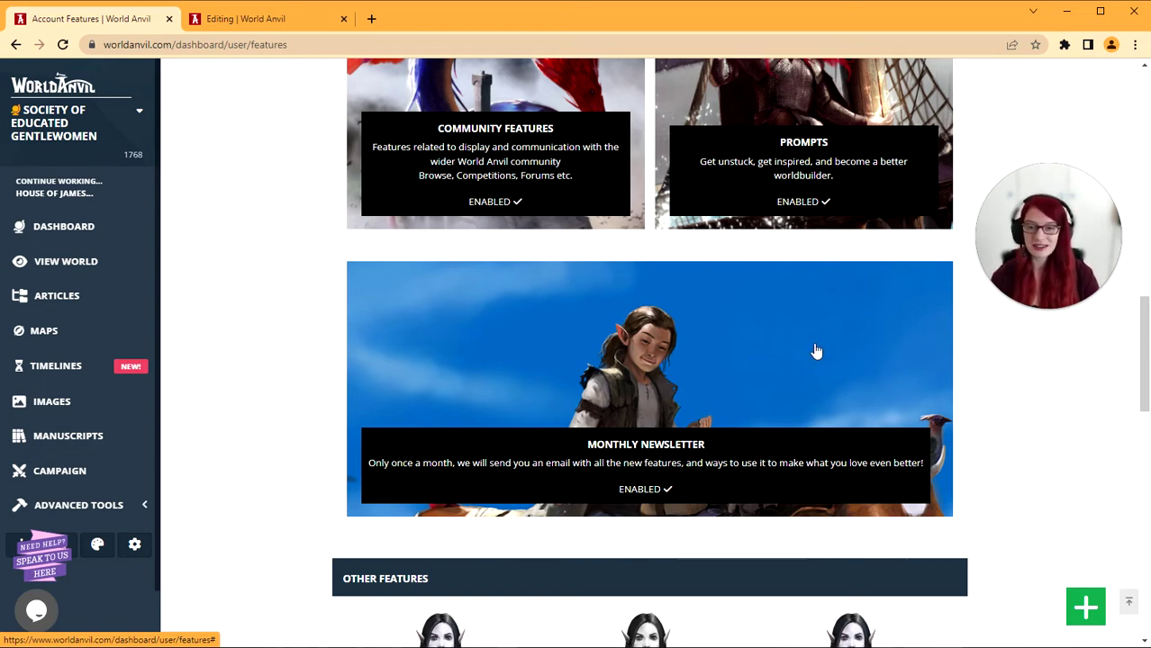
scroll(816, 352, "down", 4)
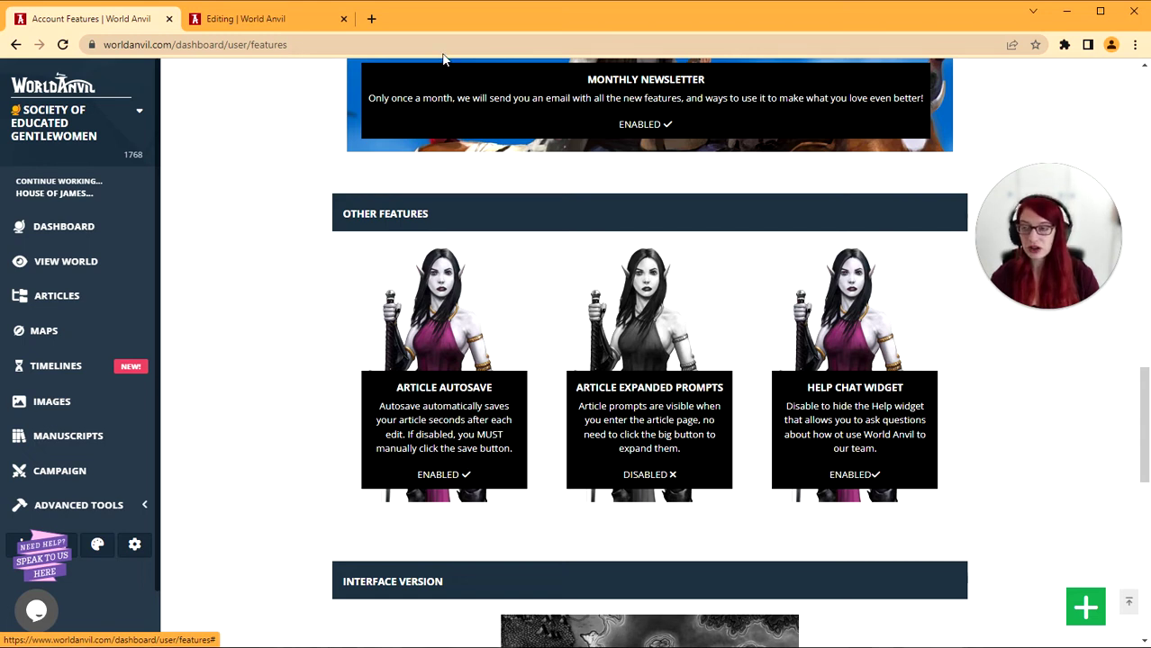
left_click(255, 25)
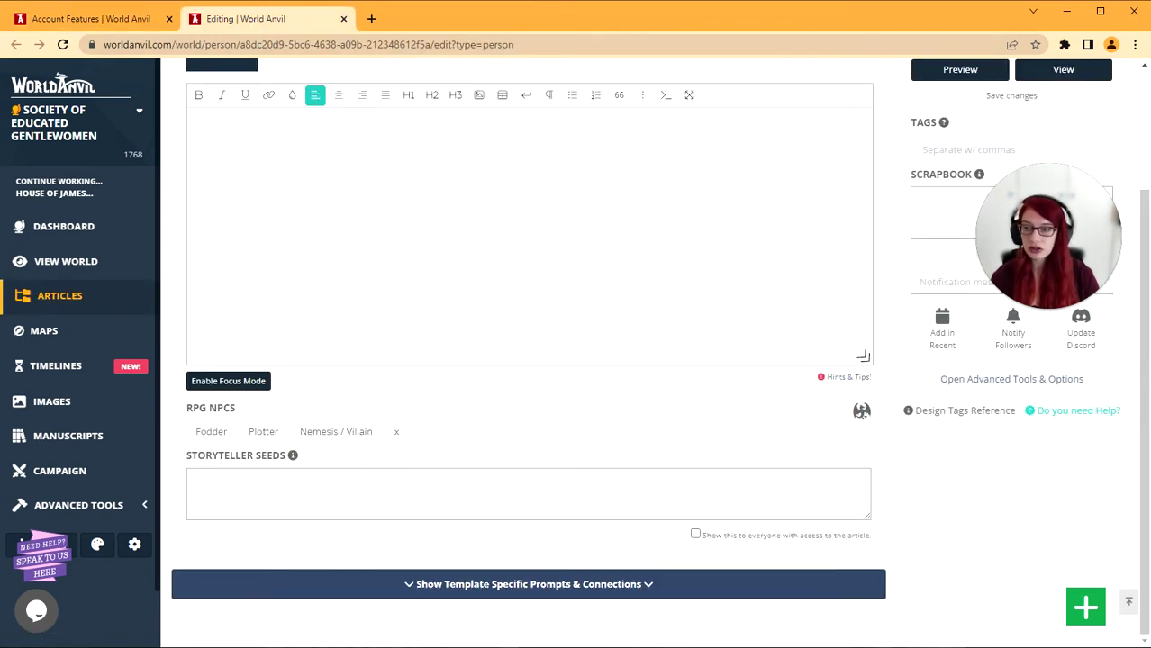
Show the Template Specific Prompts & Connections, review the fields, and return to Account Features
scroll(638, 392, "up", 3)
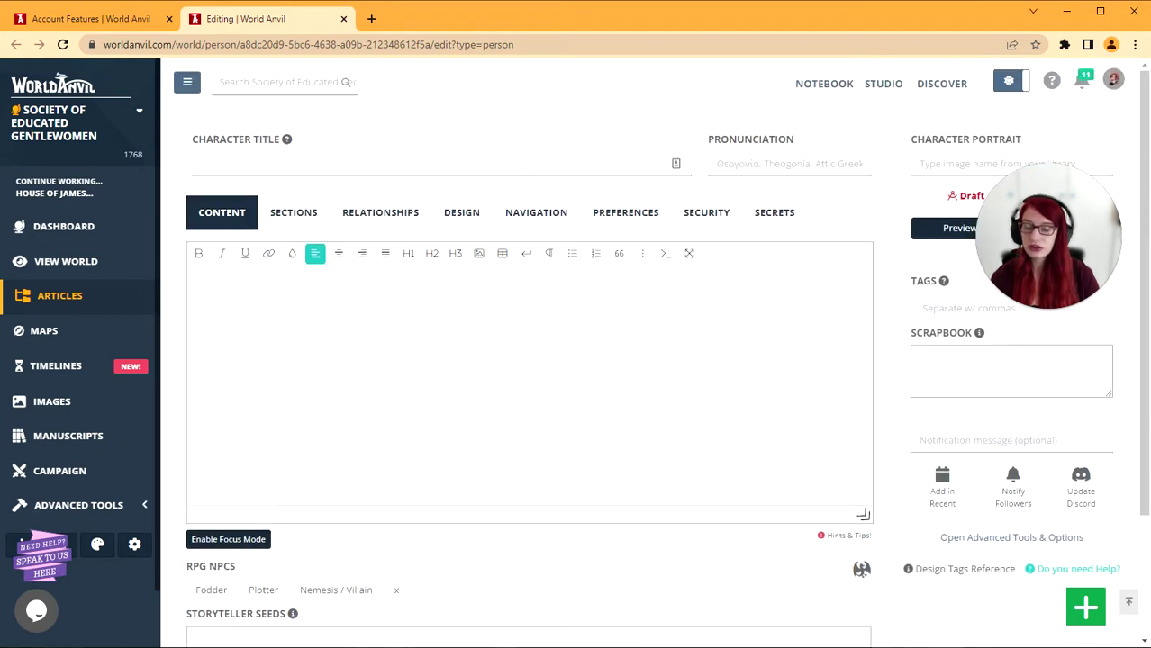
scroll(559, 351, "down", 3)
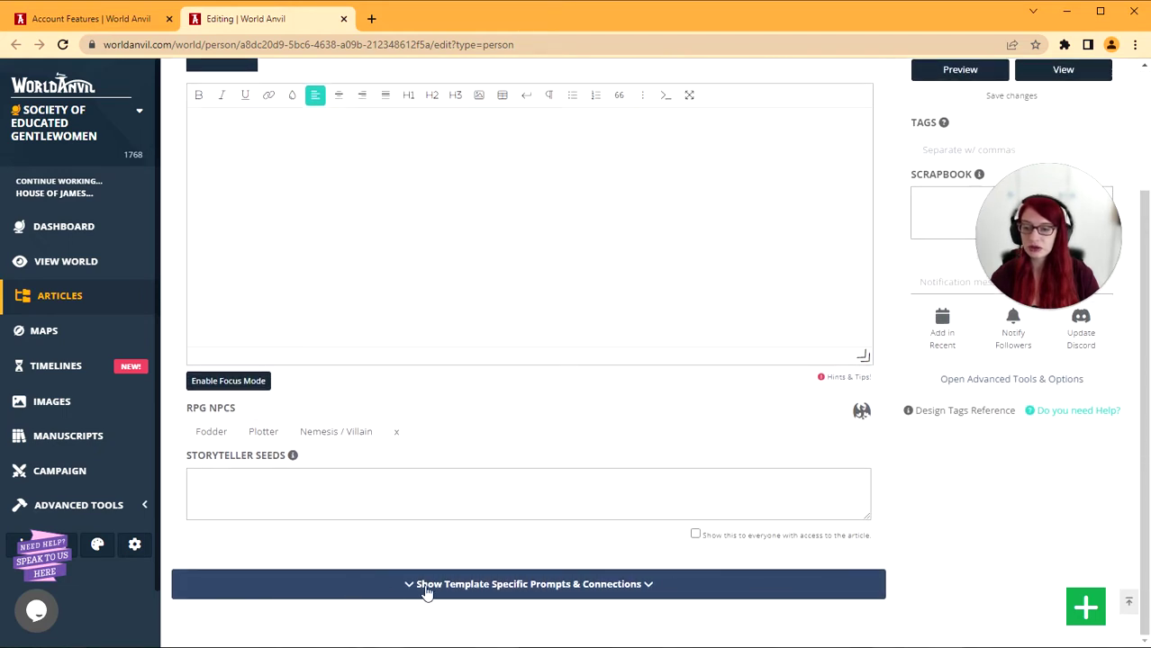
left_click(576, 585)
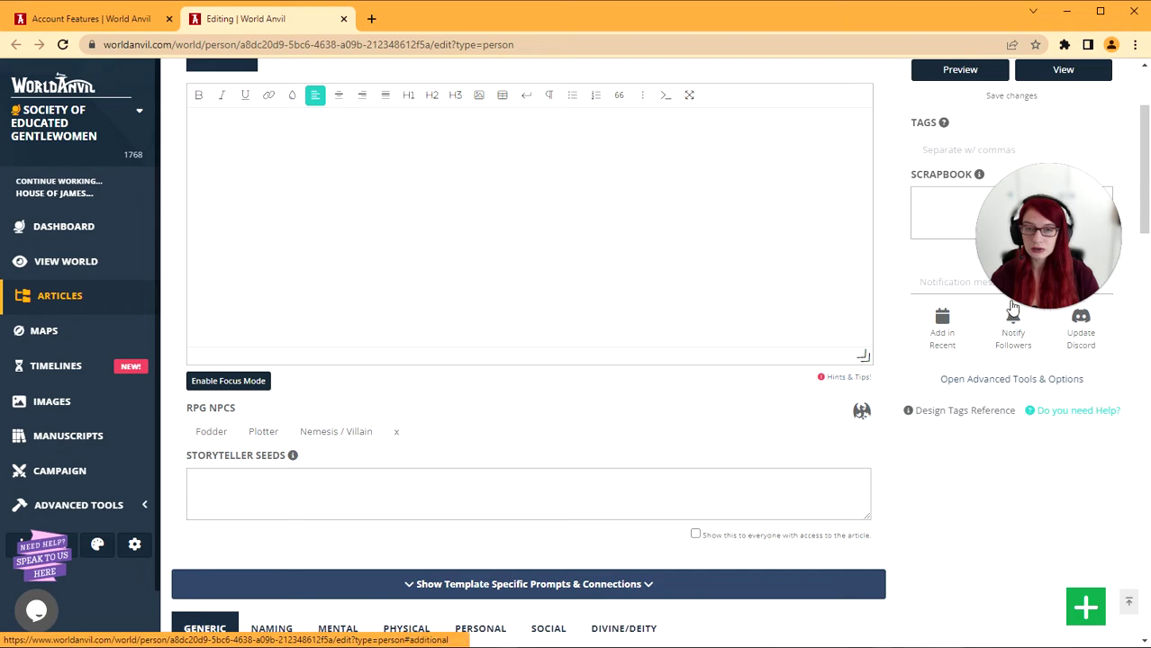
scroll(886, 387, "down", 8)
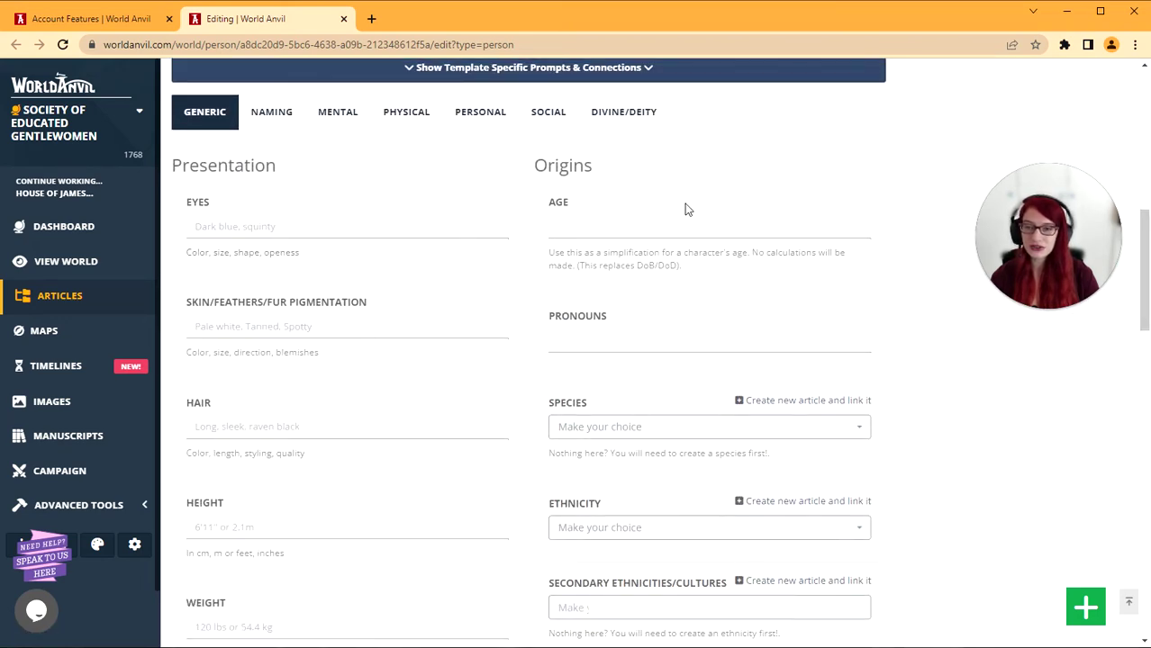
scroll(1141, 270, "down", 3)
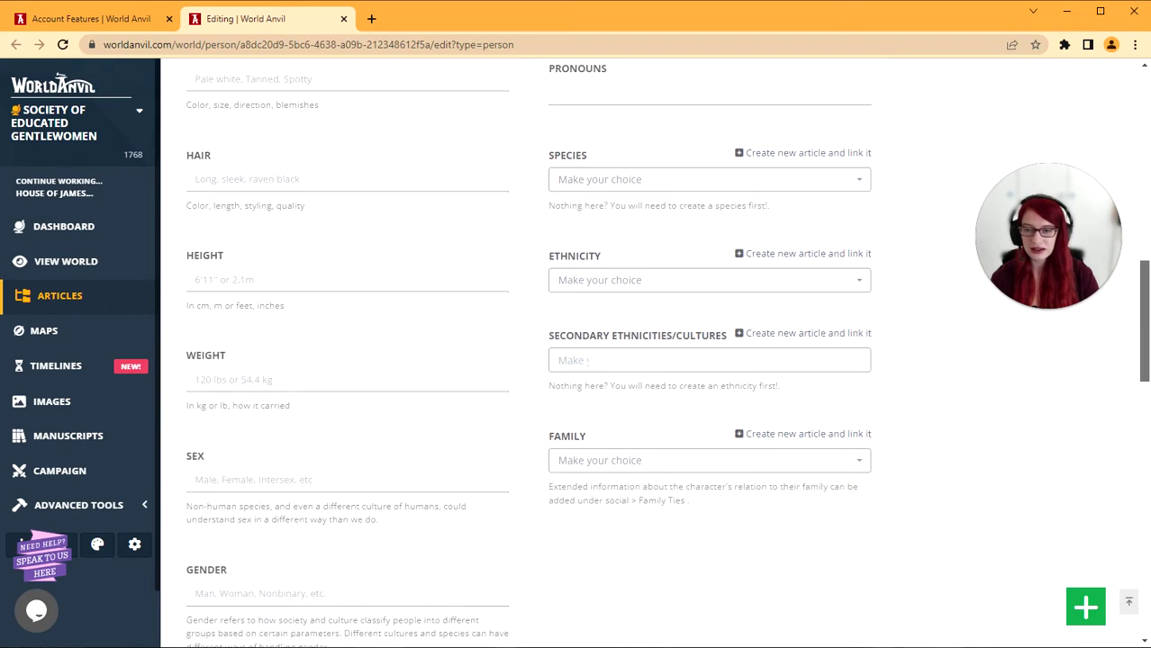
scroll(700, 102, "up", 5)
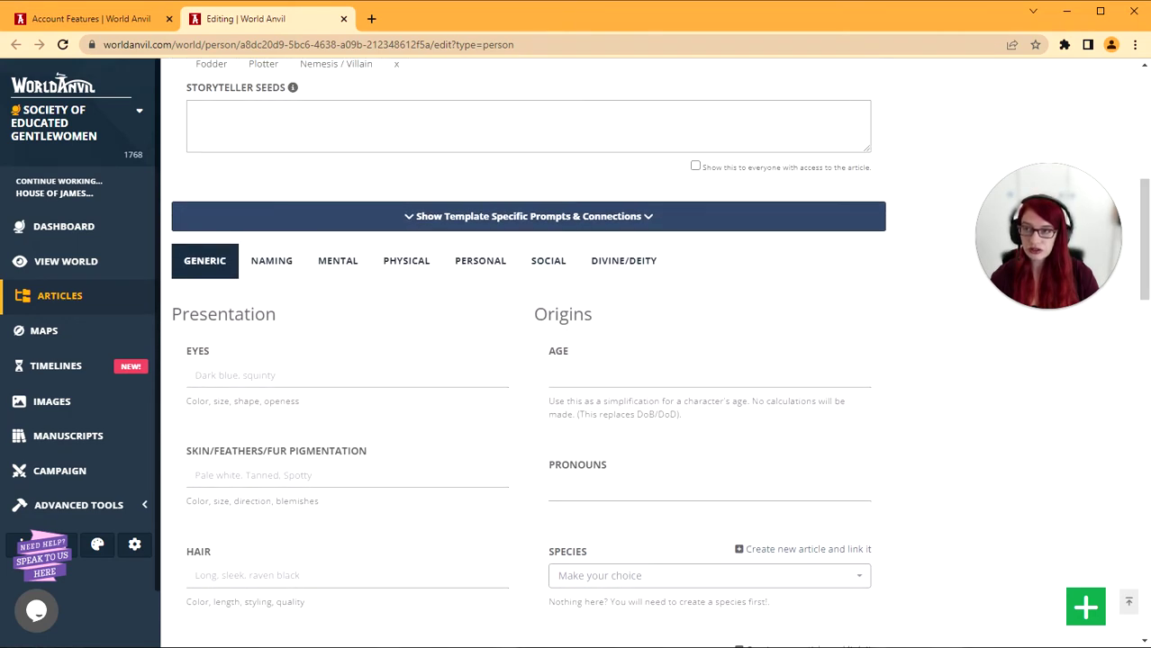
left_click(90, 18)
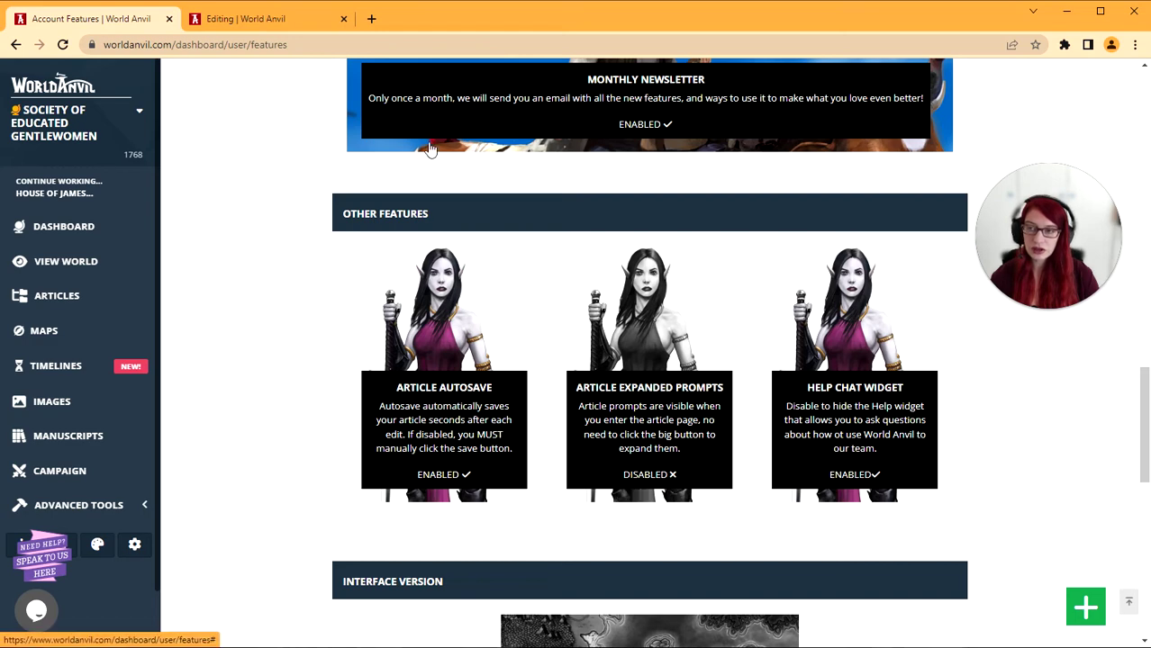
Set the Article Expanded Prompts tile to enabled
left_click(313, 18)
scroll(680, 372, "up", 4)
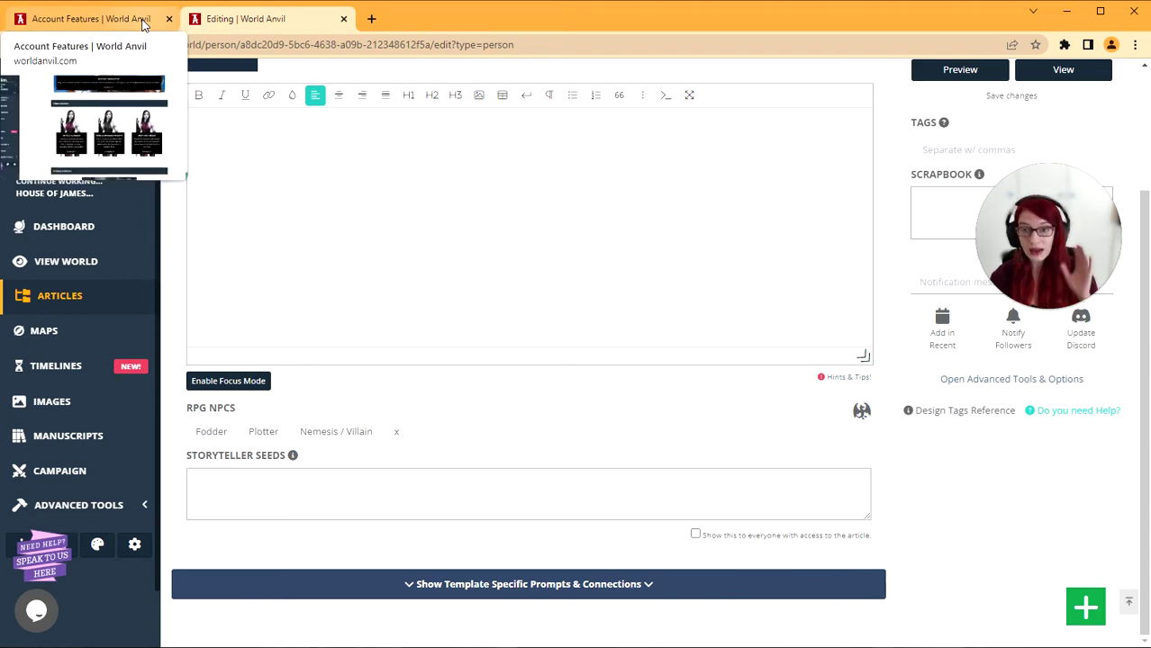
left_click(141, 25)
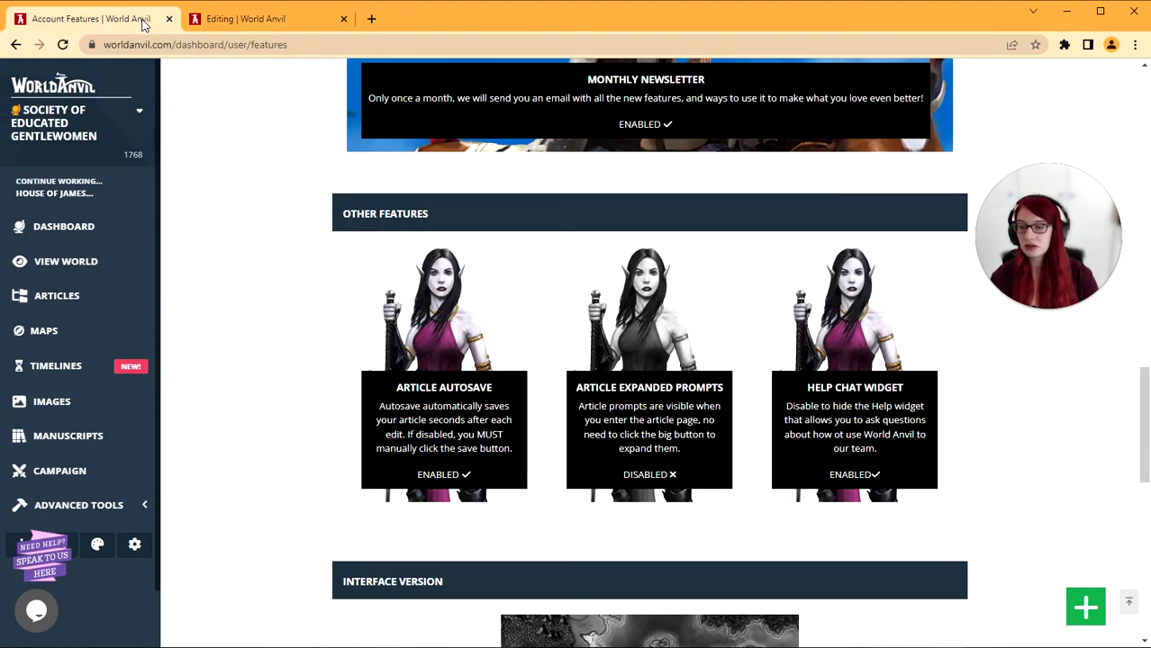
left_click(673, 473)
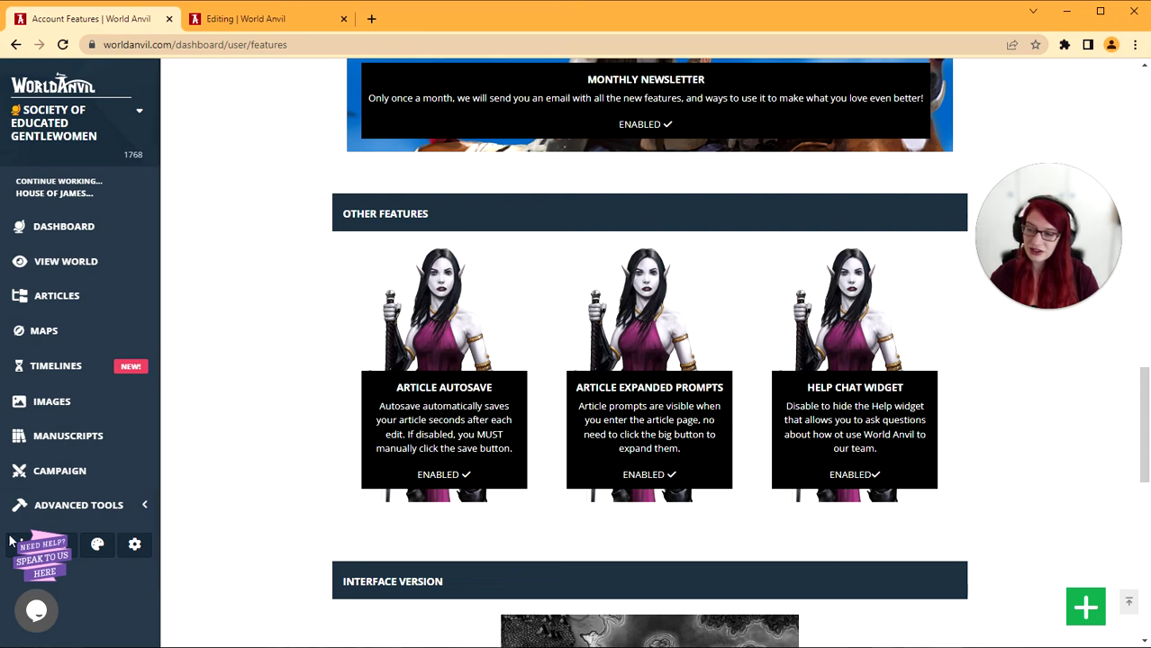
Open and close the help chat bubble, then disable the Help Chat Widget tile
left_click(36, 610)
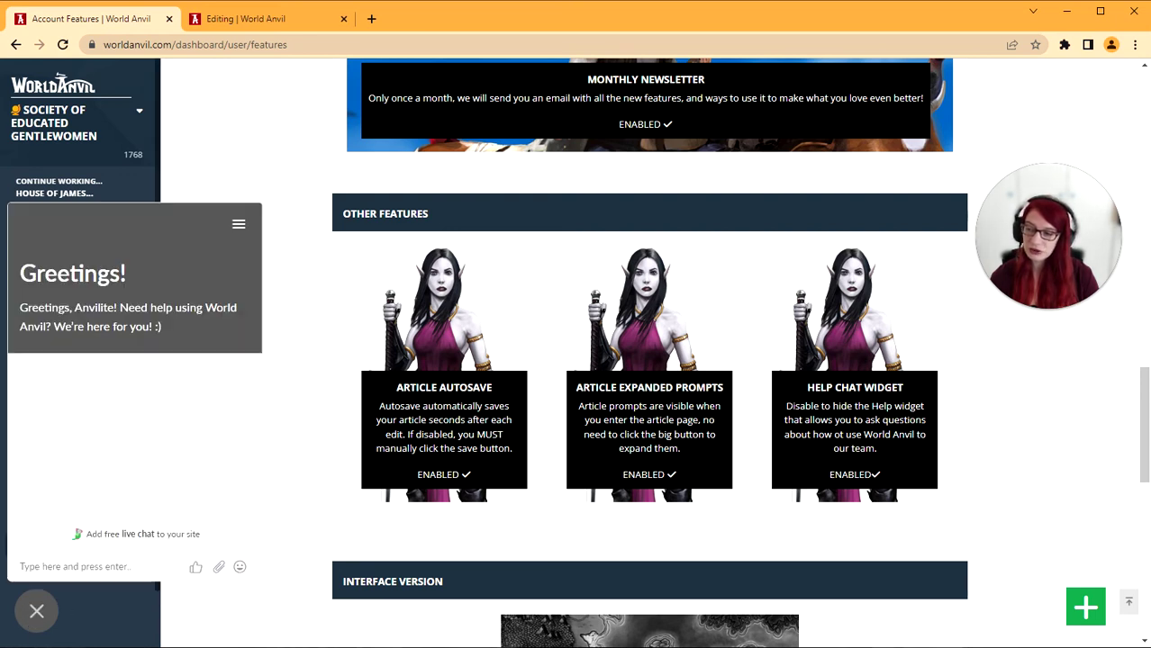
left_click(41, 615)
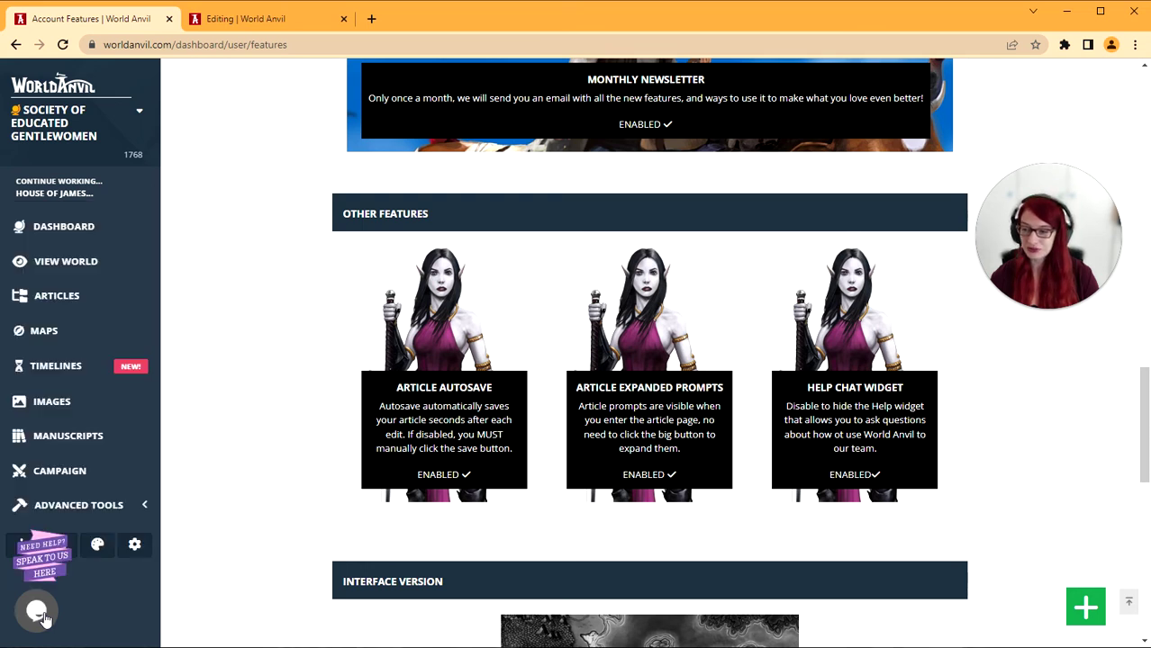
scroll(61, 458, "down", 1)
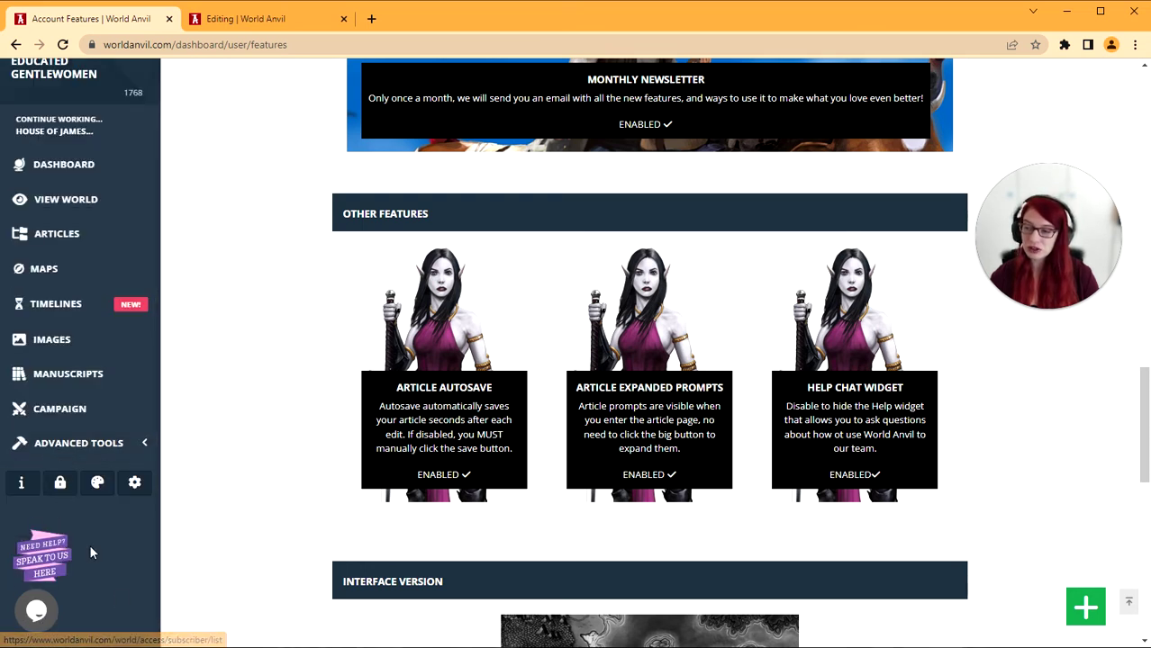
left_click(861, 427)
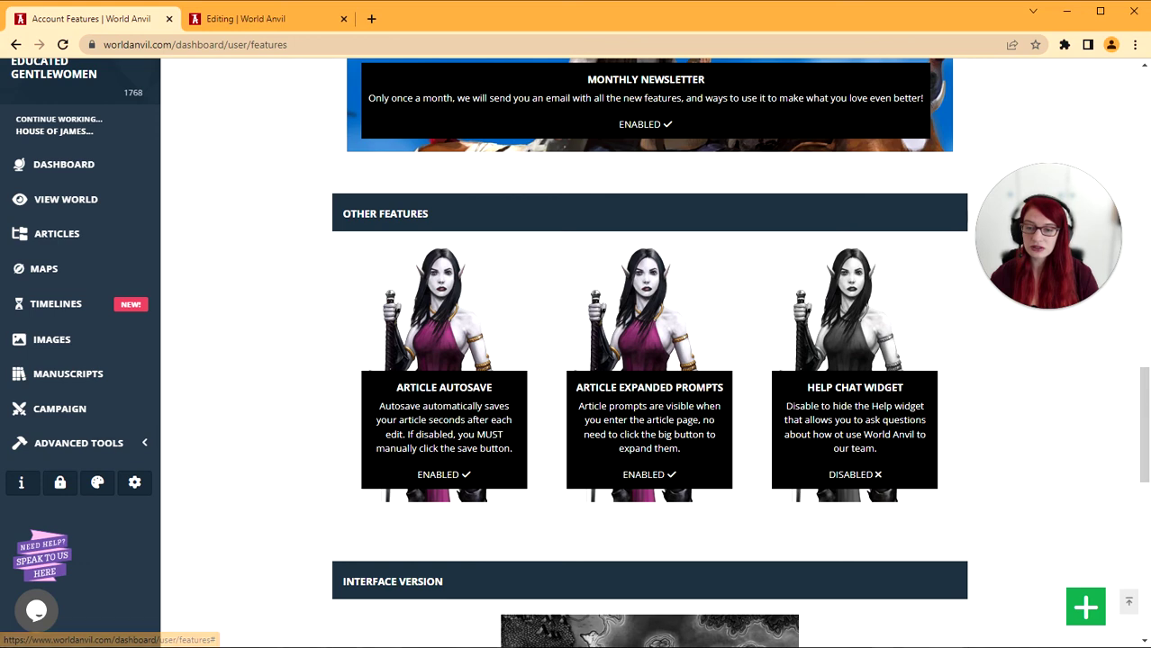